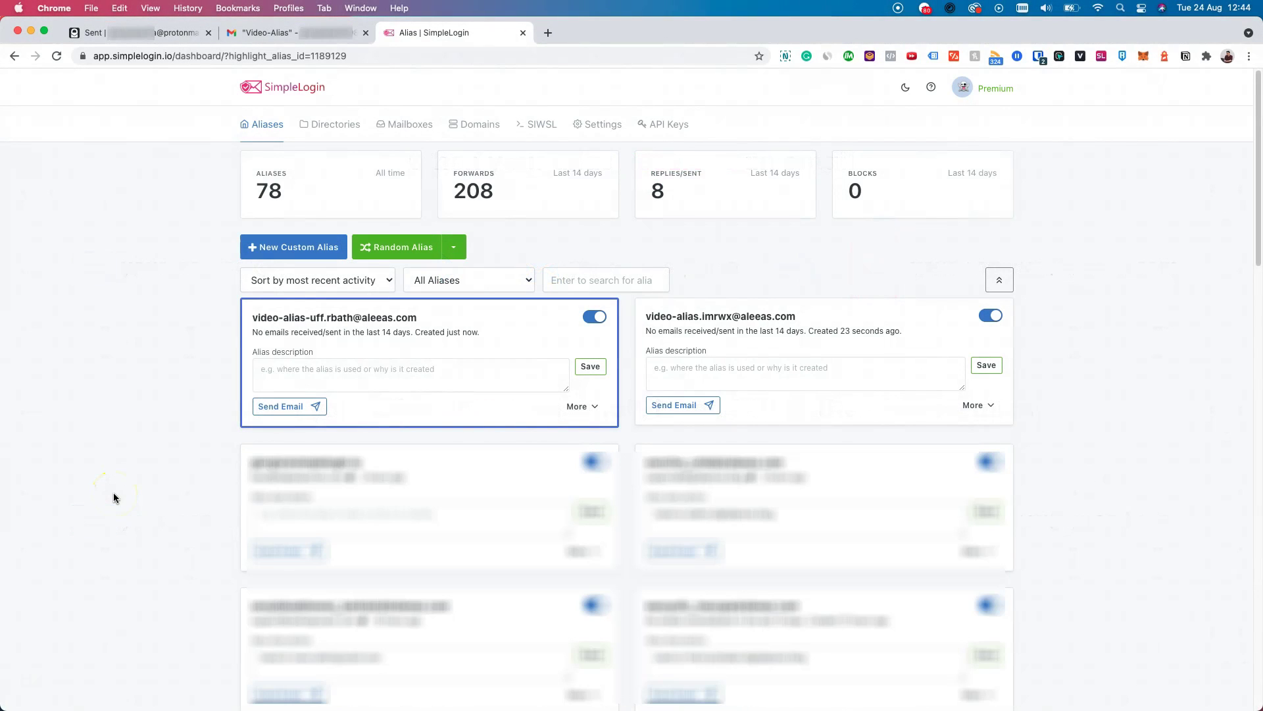
# Step: Open the new alias's contact manager, then check ProtonMail and Gmail's still-empty Video-Alias label
pyautogui.click(353, 377)
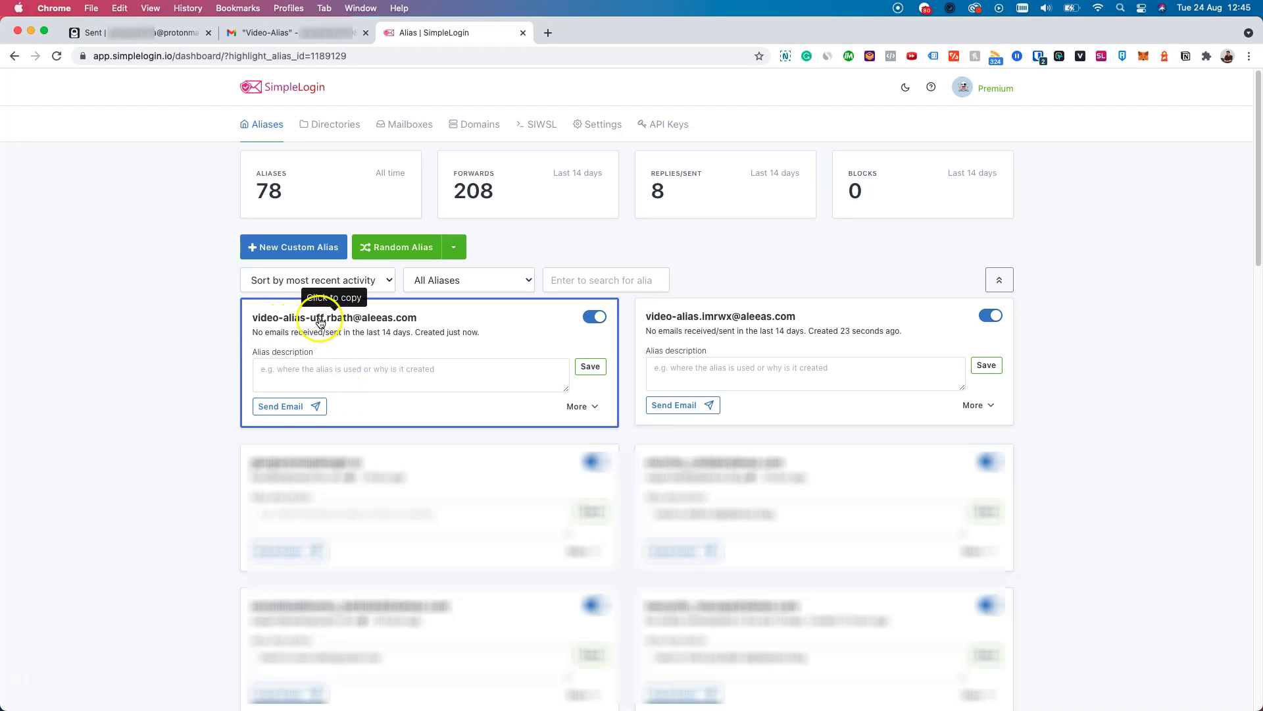
pyautogui.click(300, 408)
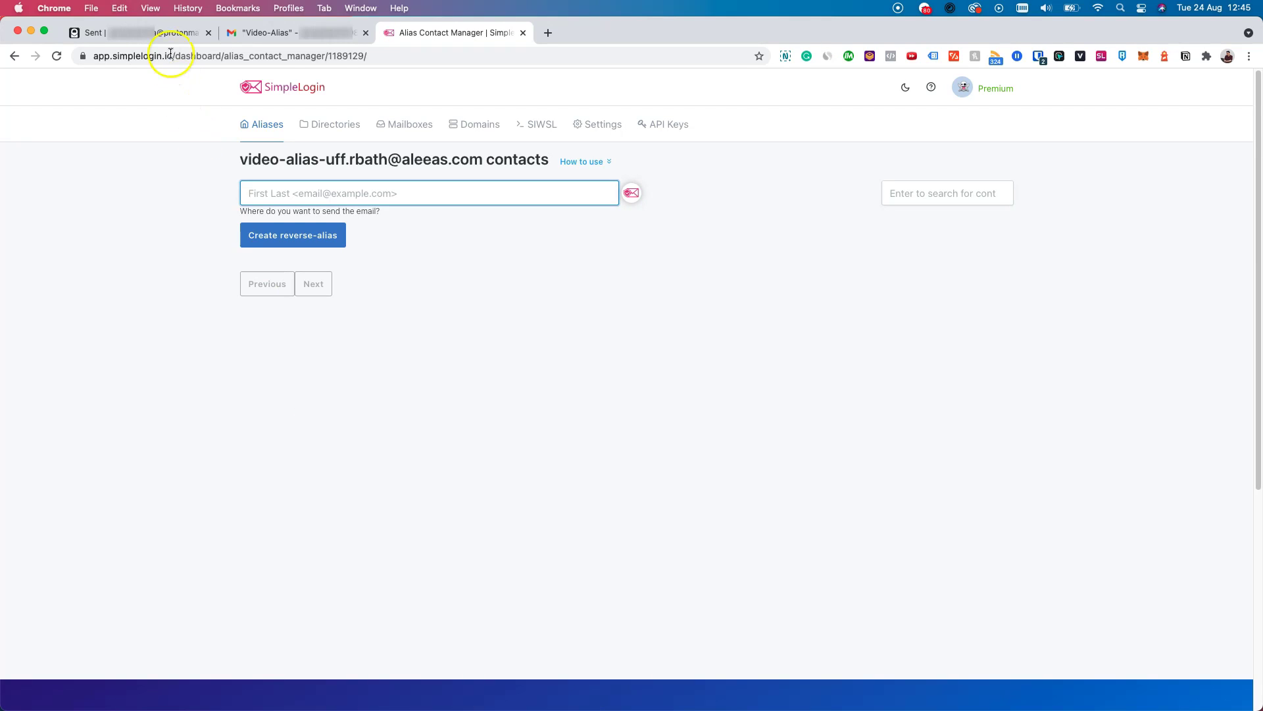
pyautogui.click(160, 35)
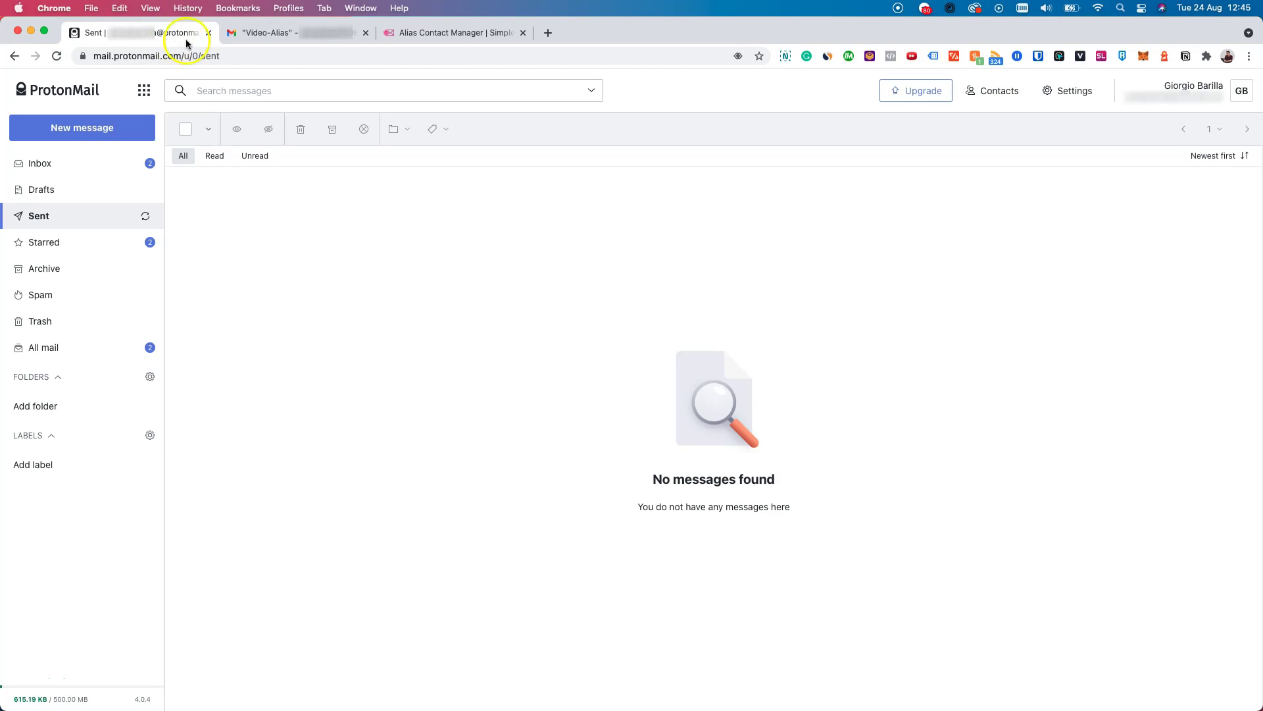
pyautogui.click(253, 33)
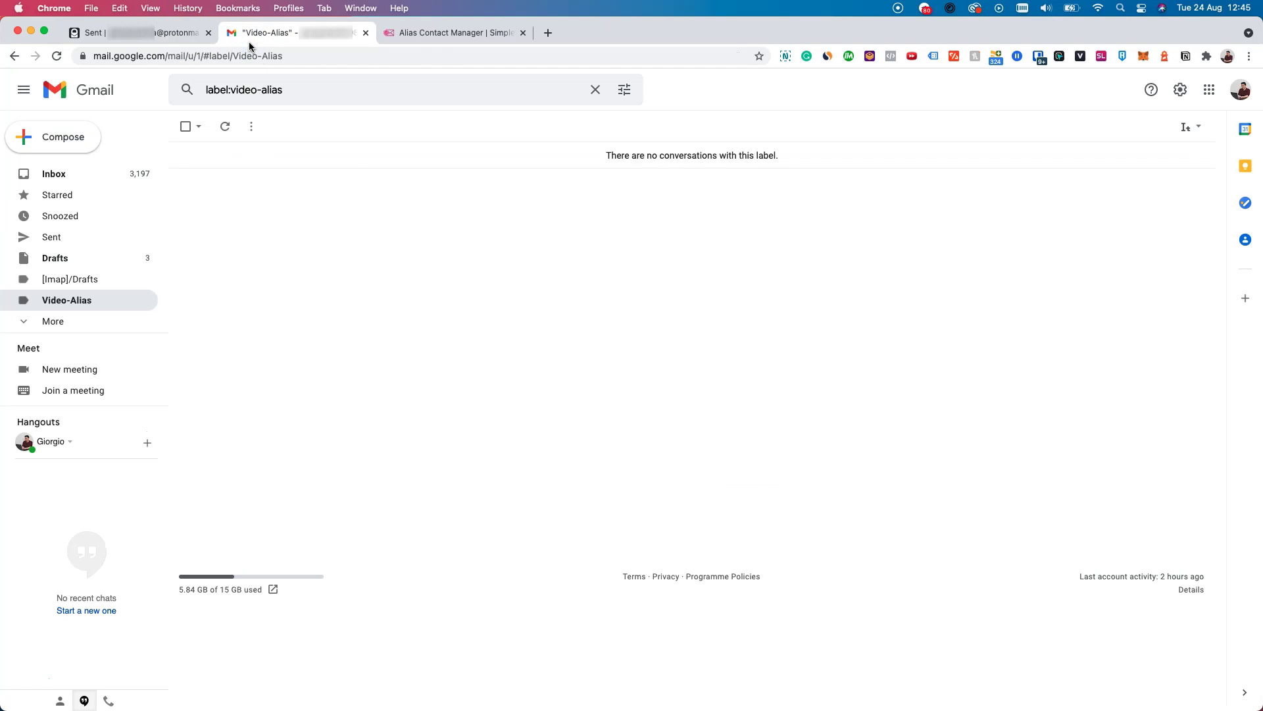
pyautogui.click(416, 36)
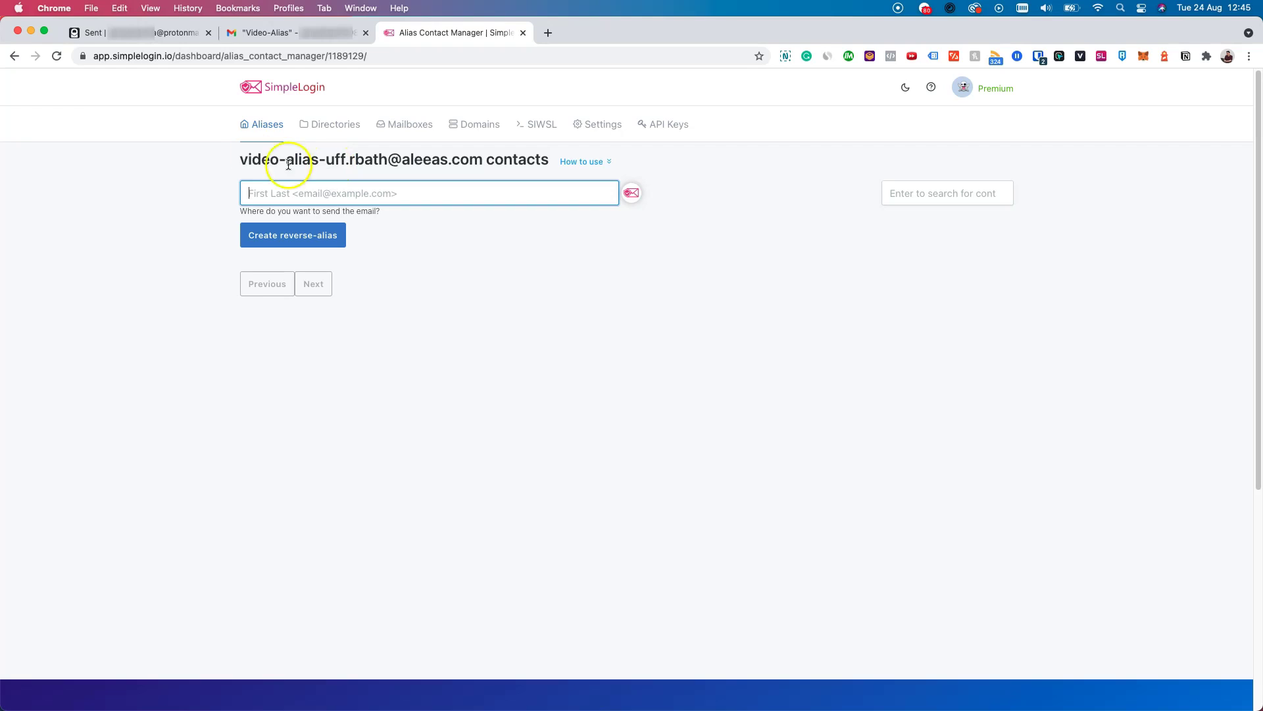
pyautogui.click(137, 39)
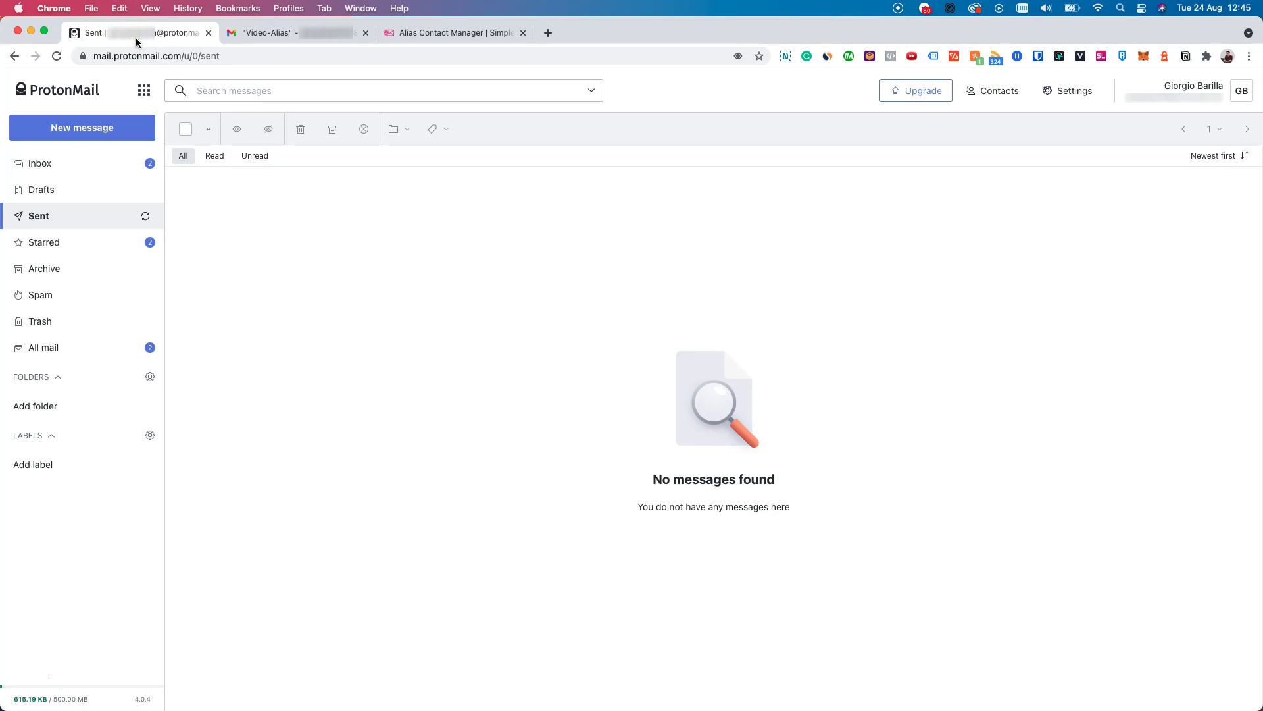
pyautogui.click(239, 43)
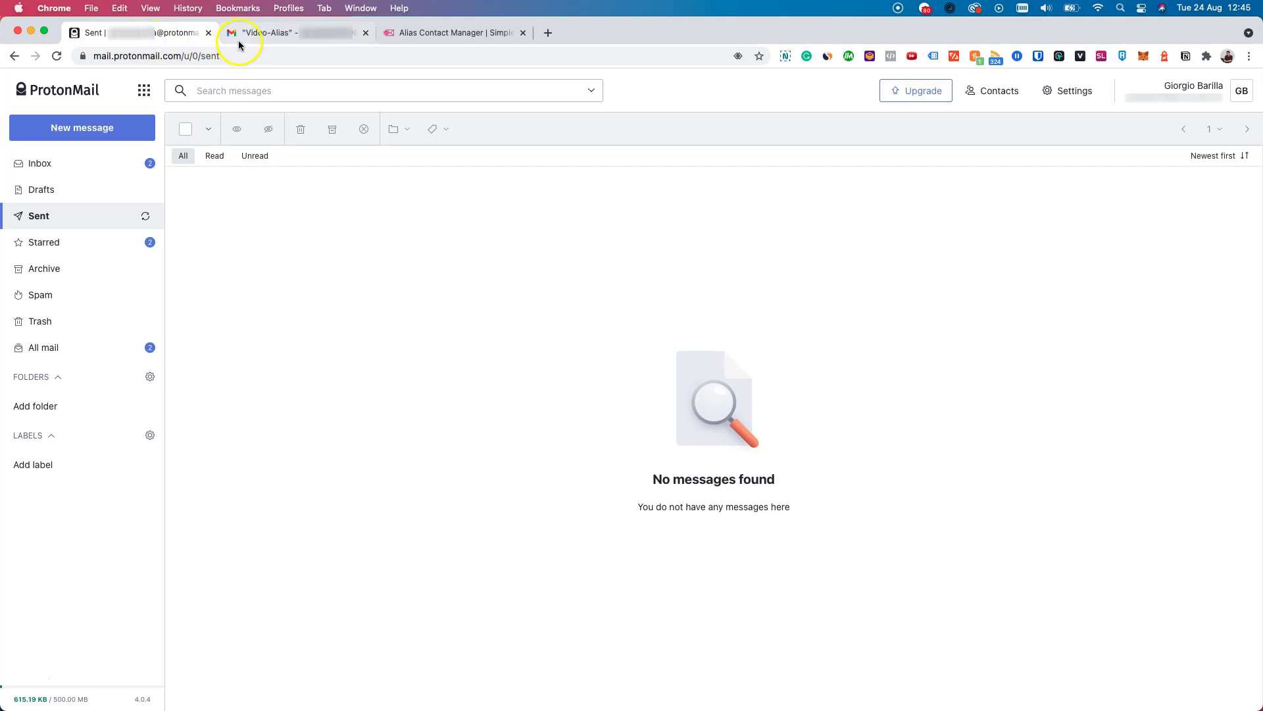
pyautogui.click(280, 36)
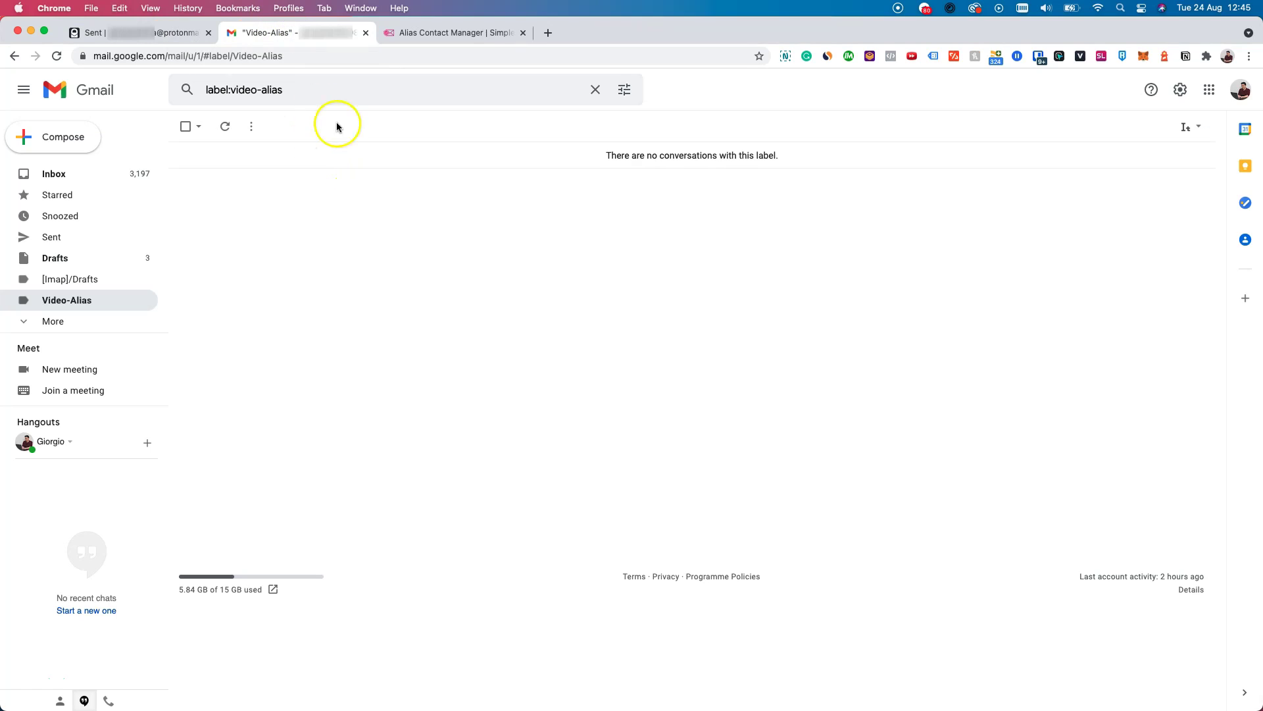
# Step: Add the Gmail address as an alias contact, create its reverse-alias and copy it
pyautogui.click(423, 36)
pyautogui.press('super+v')
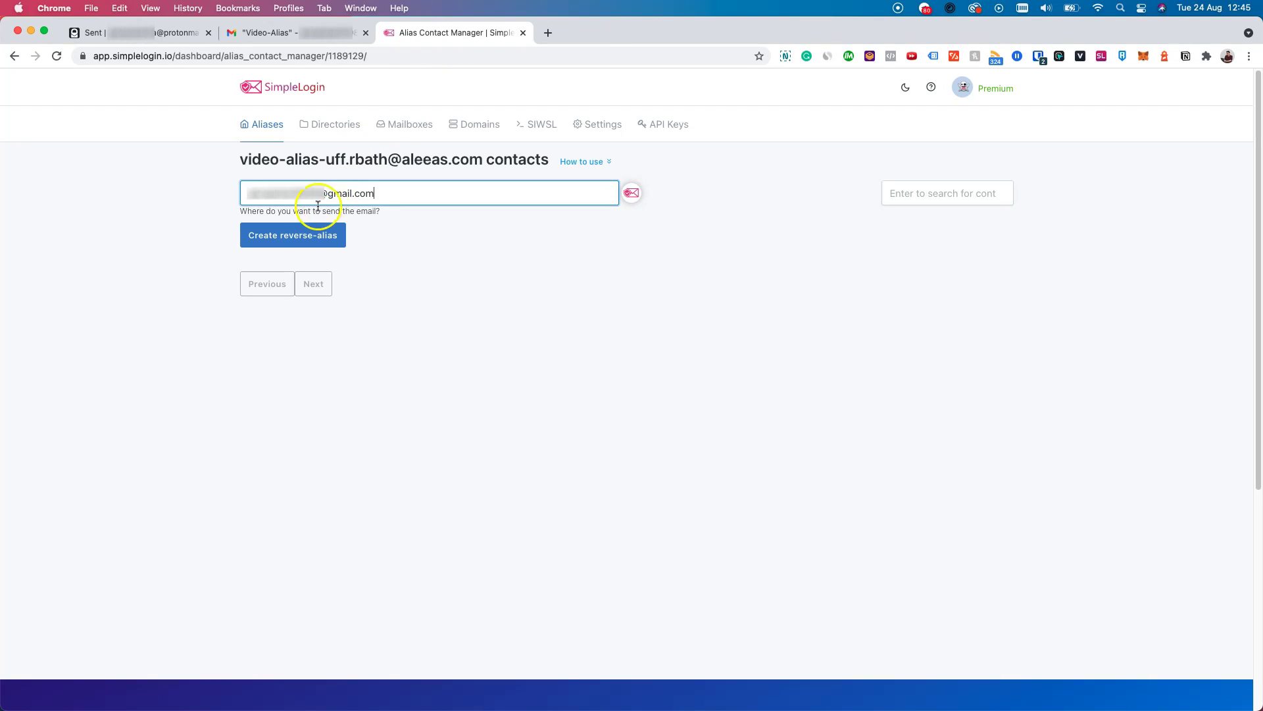
pyautogui.click(296, 236)
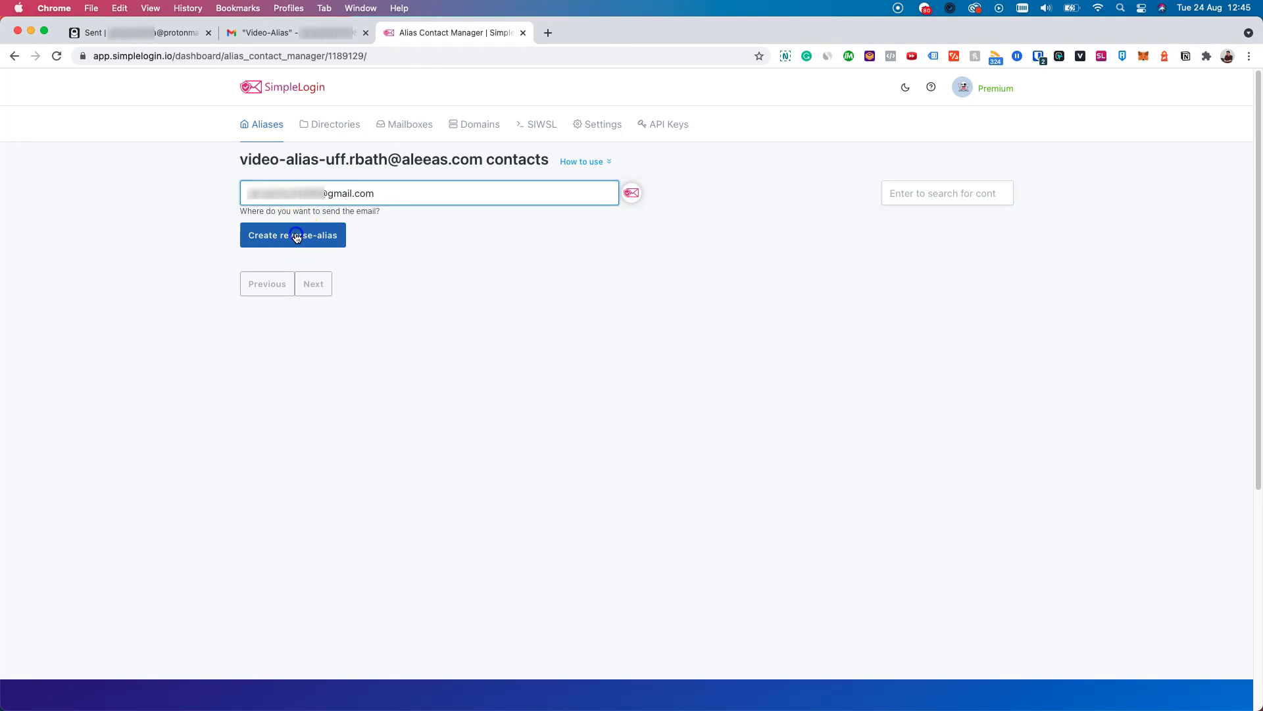
pyautogui.click(190, 270)
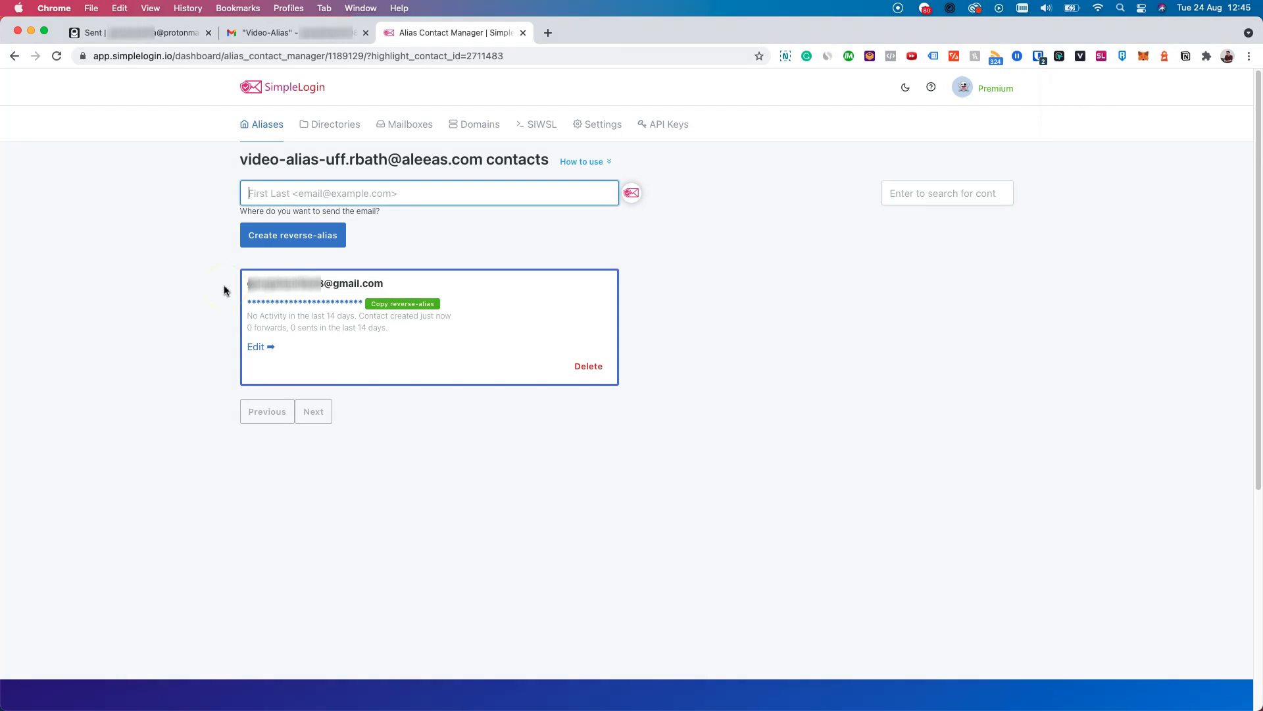
pyautogui.click(384, 303)
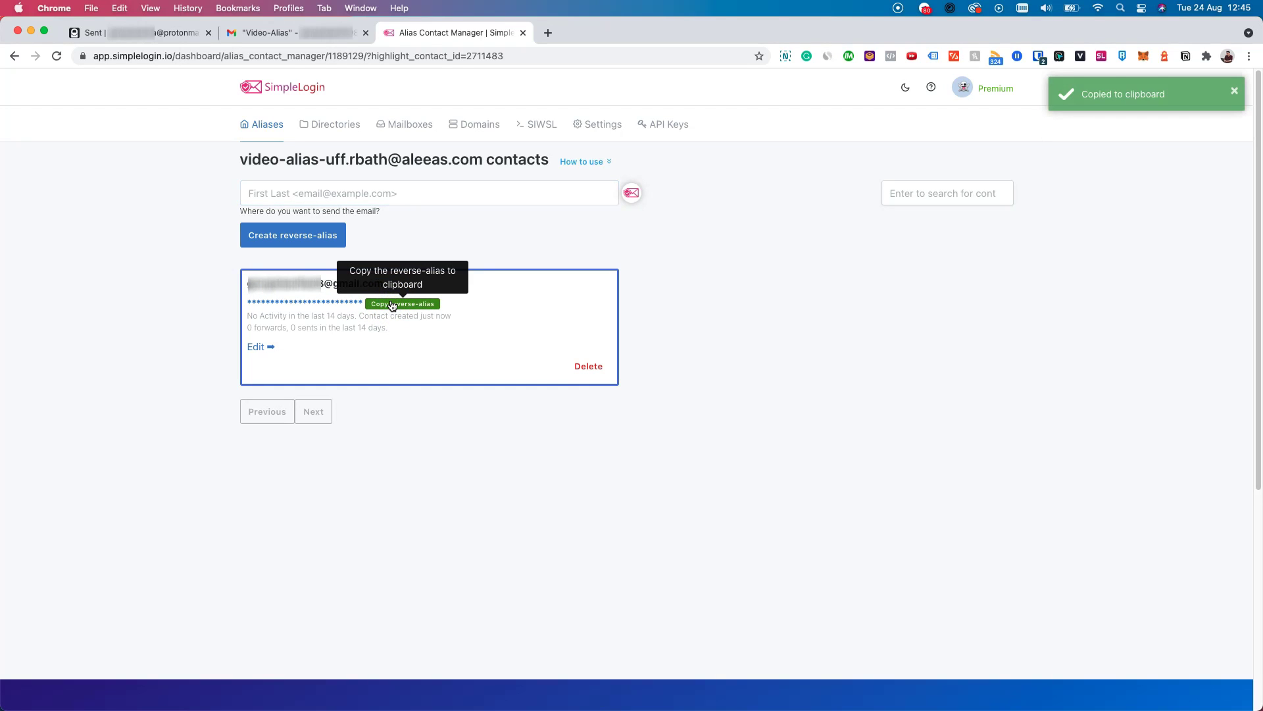
pyautogui.click(418, 259)
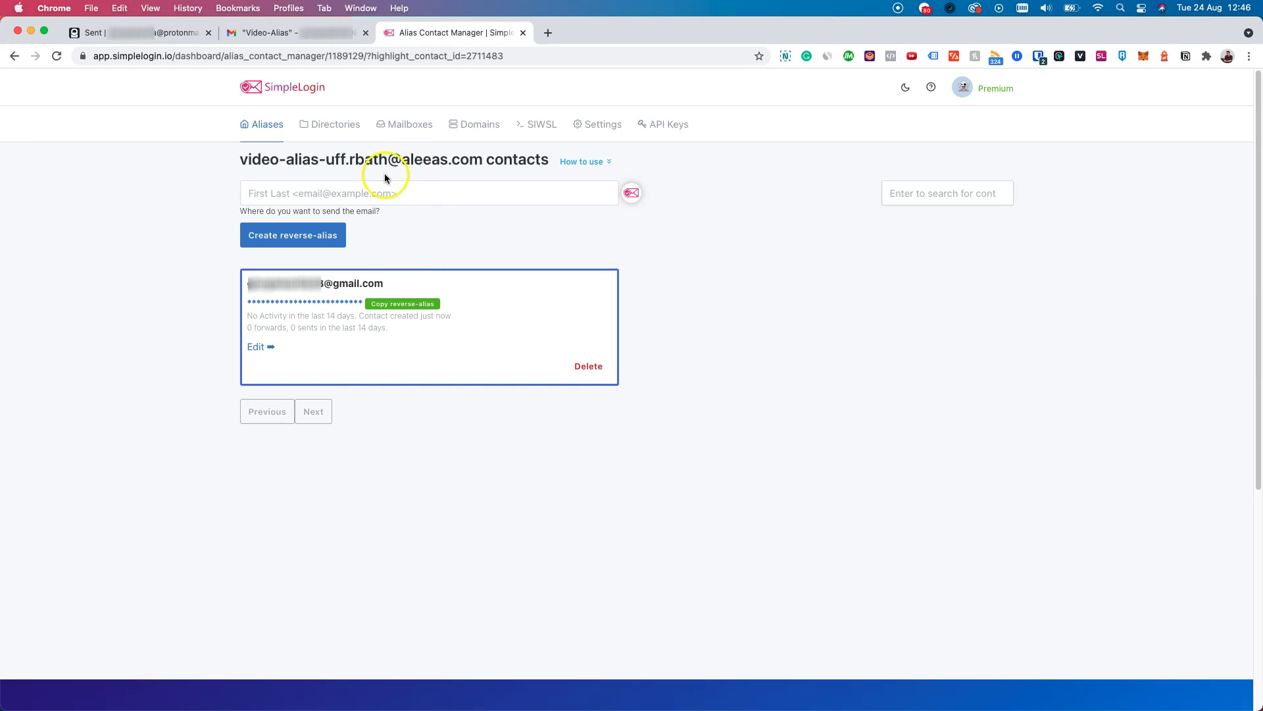
# Step: Start a new ProtonMail message addressed to the copied reverse-alias, double-checking it in SimpleLogin
pyautogui.click(159, 33)
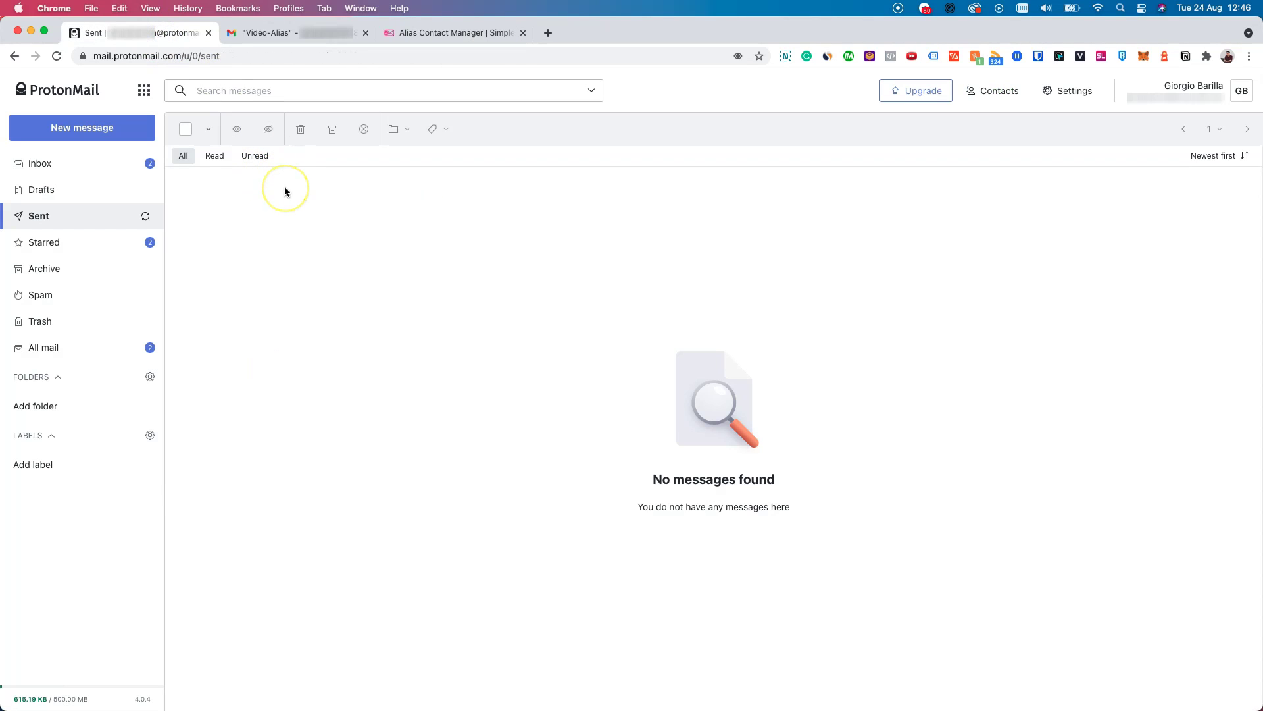
pyautogui.click(113, 131)
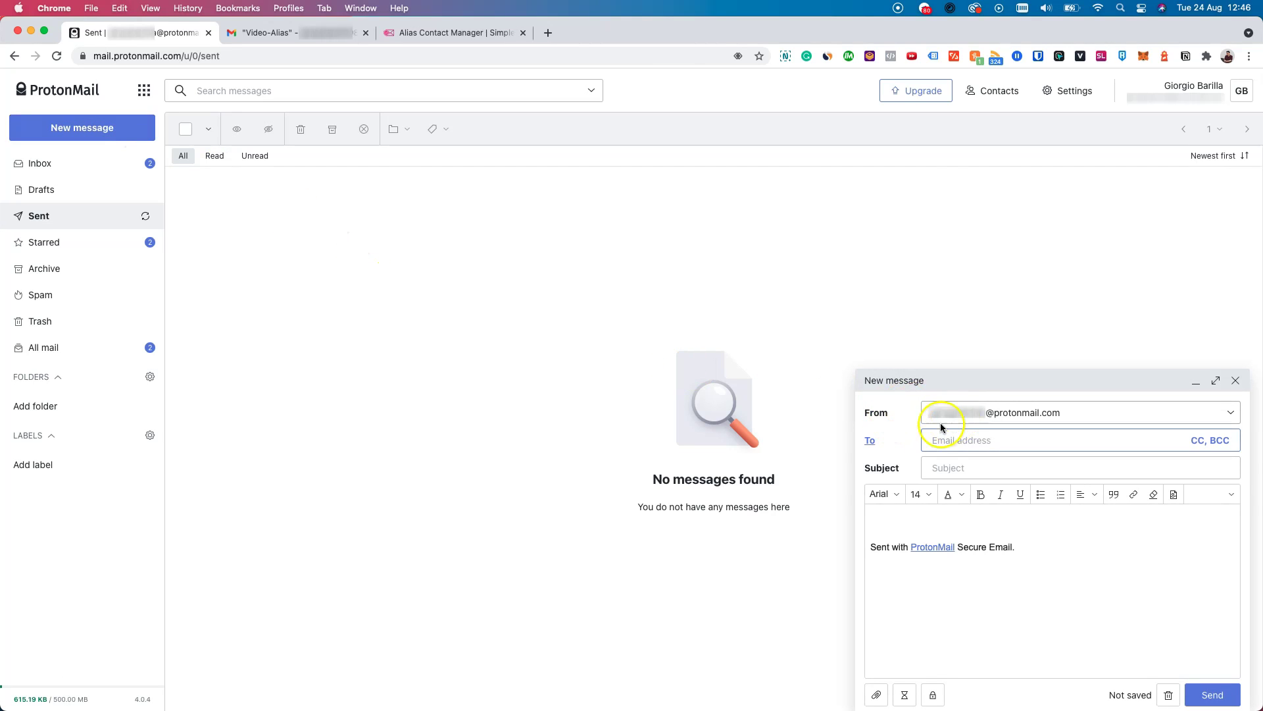
pyautogui.click(954, 439)
pyautogui.press('super+v')
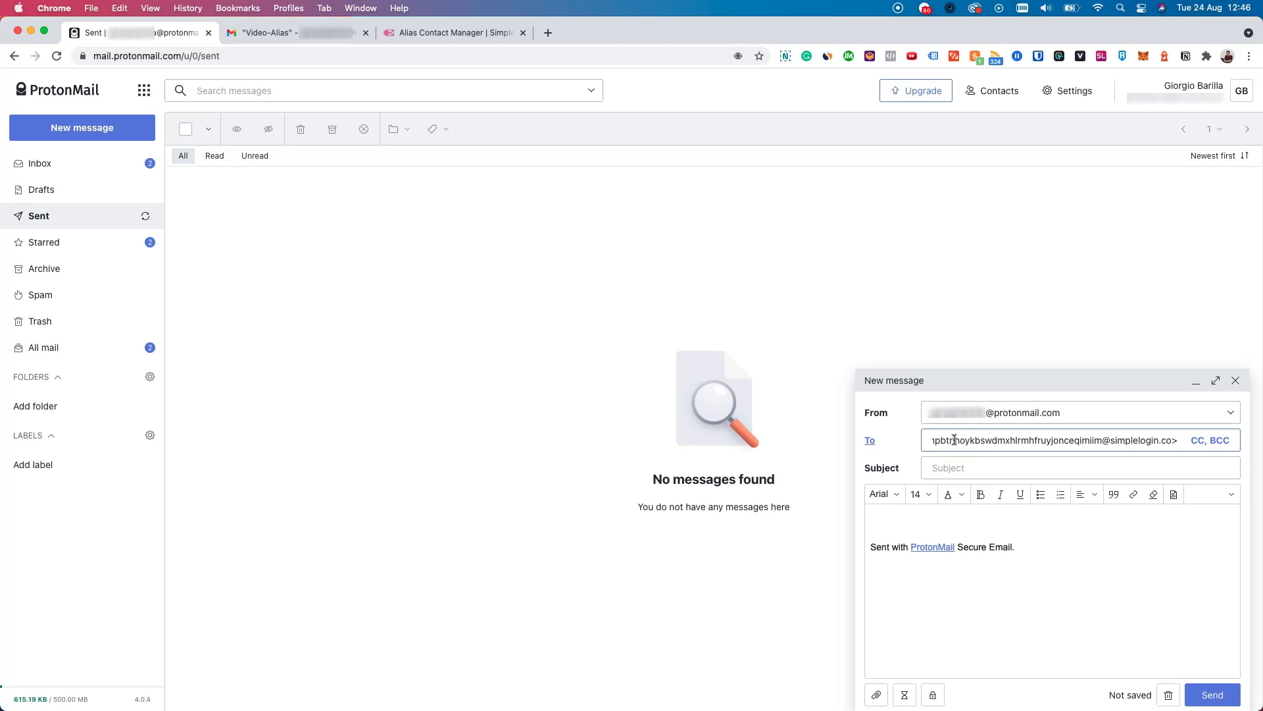
pyautogui.click(882, 409)
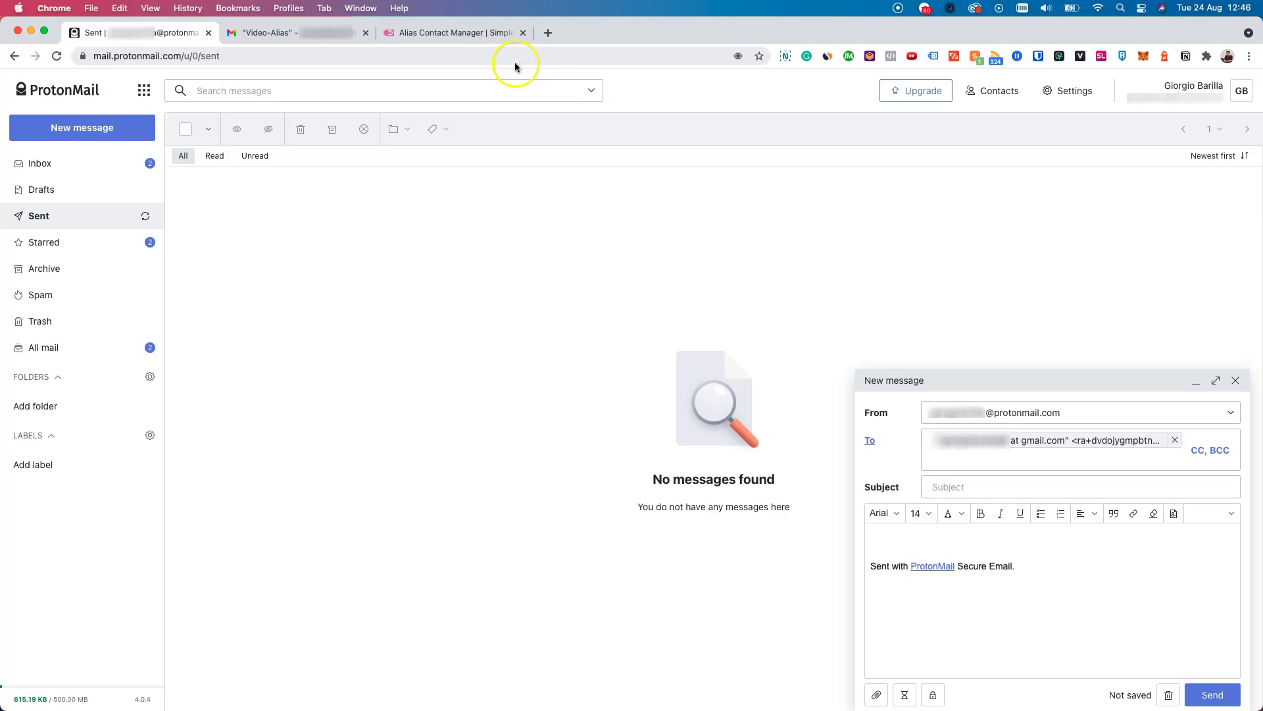
pyautogui.click(472, 34)
pyautogui.click(403, 304)
pyautogui.click(150, 33)
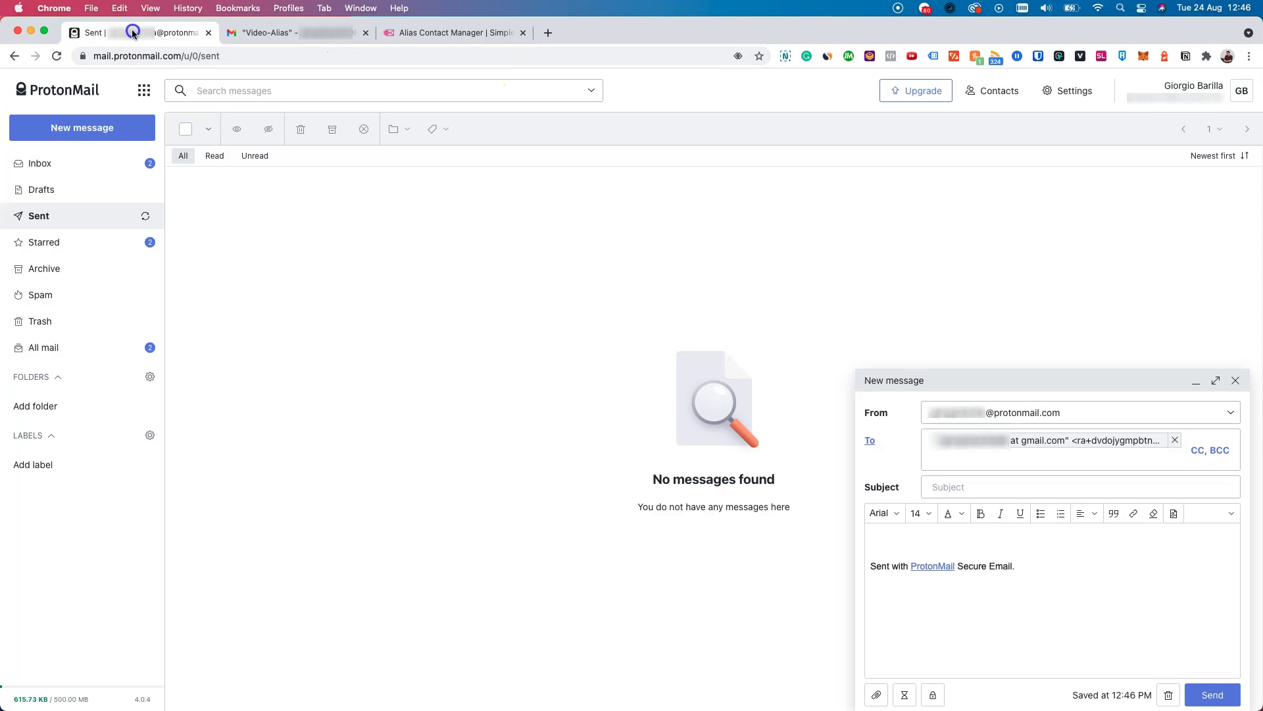
# Step: Give the message subject 'Hello' and a one-line signed greeting, then send it
pyautogui.click(962, 485)
pyautogui.write('Hello')
pyautogui.press('Tab')
pyautogui.write('This is from Giorgio!')
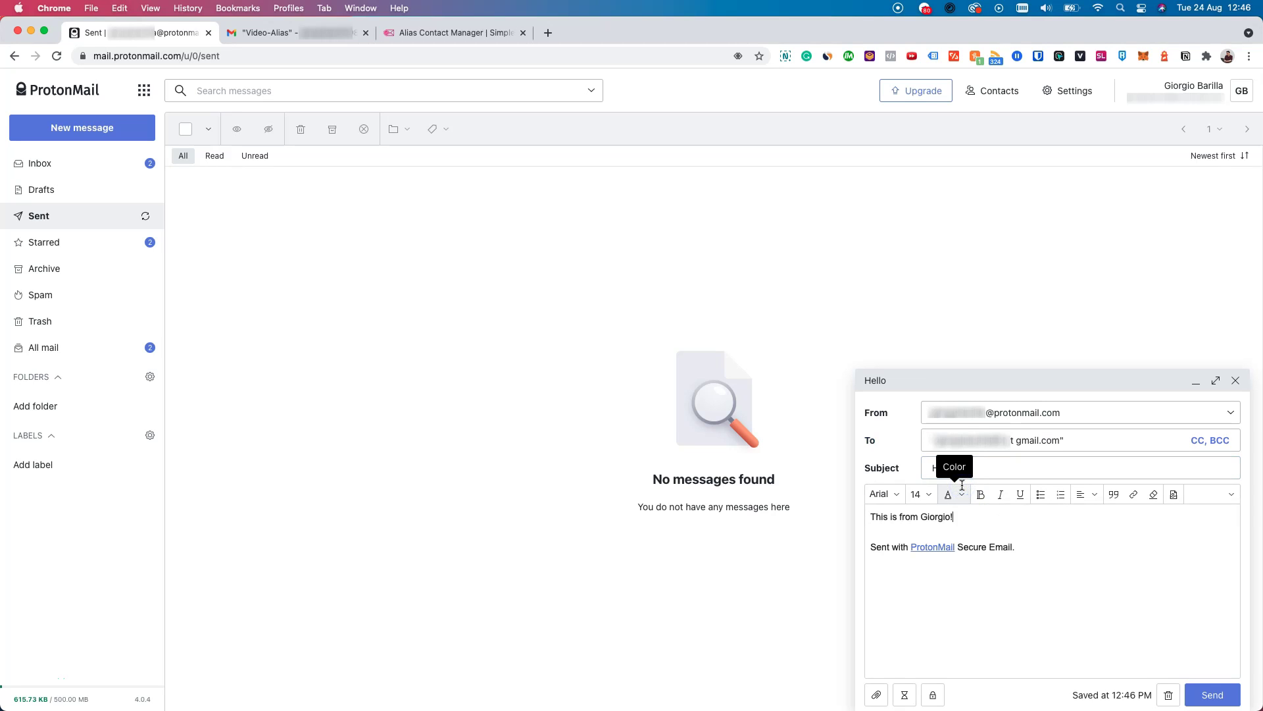
pyautogui.click(1162, 644)
pyautogui.click(1212, 694)
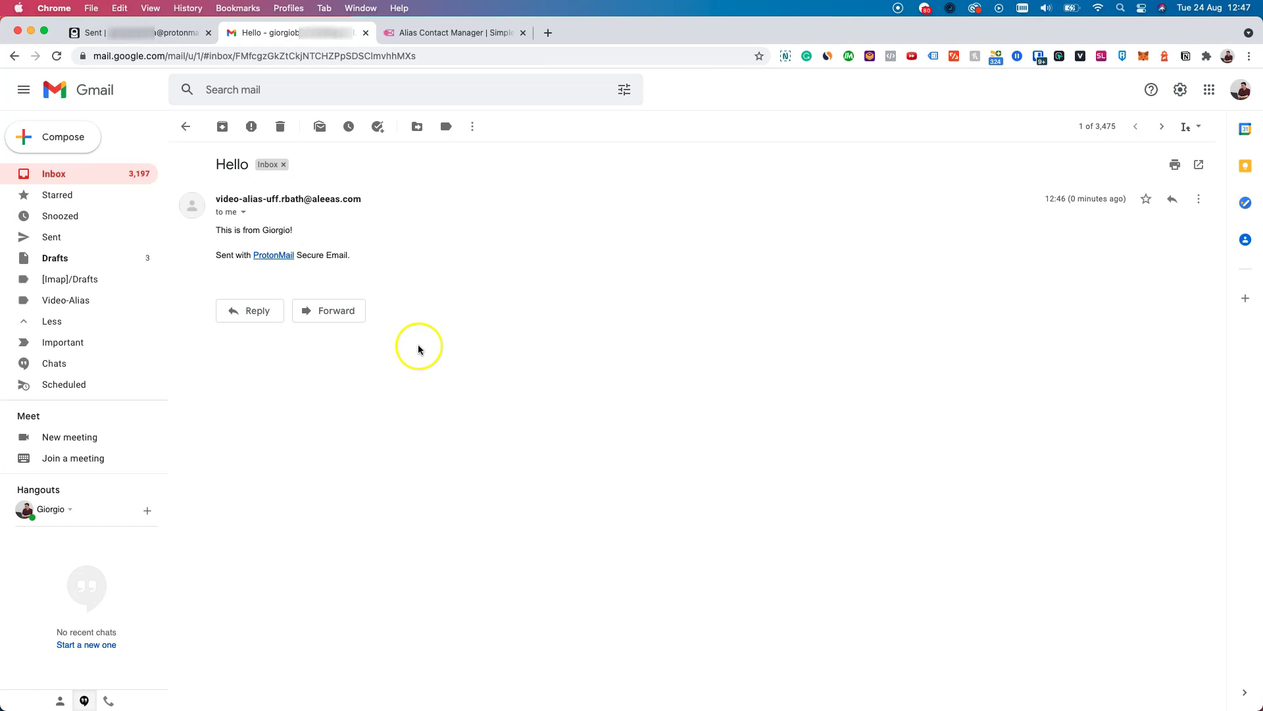
# Step: Open the received Hello email in Gmail and inspect its sender details showing the alias
pyautogui.click(435, 34)
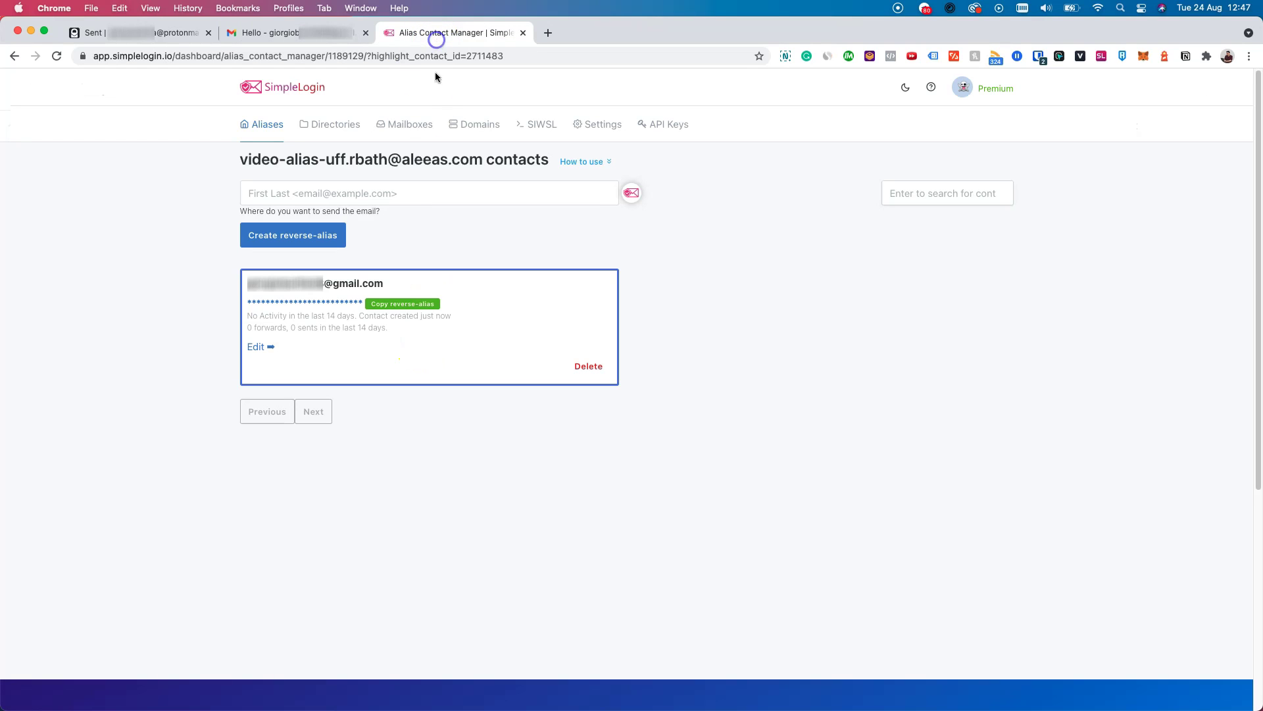
pyautogui.click(318, 32)
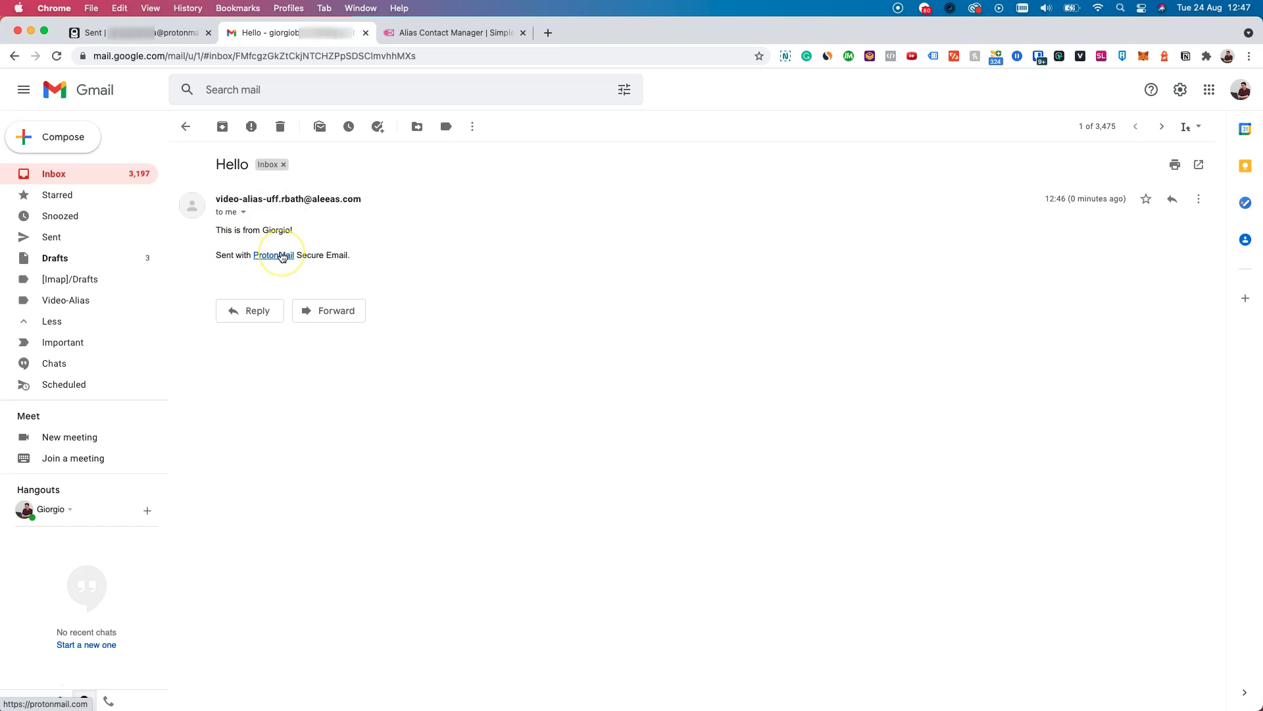
pyautogui.click(242, 211)
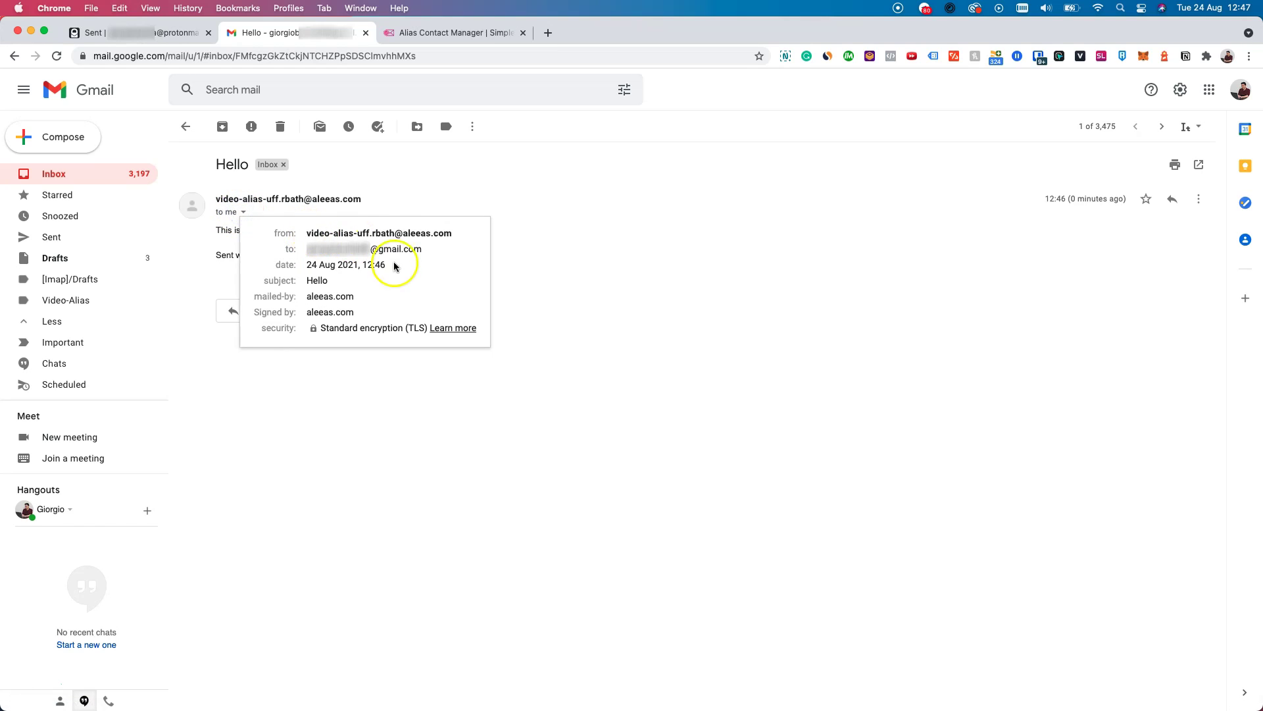
pyautogui.click(566, 253)
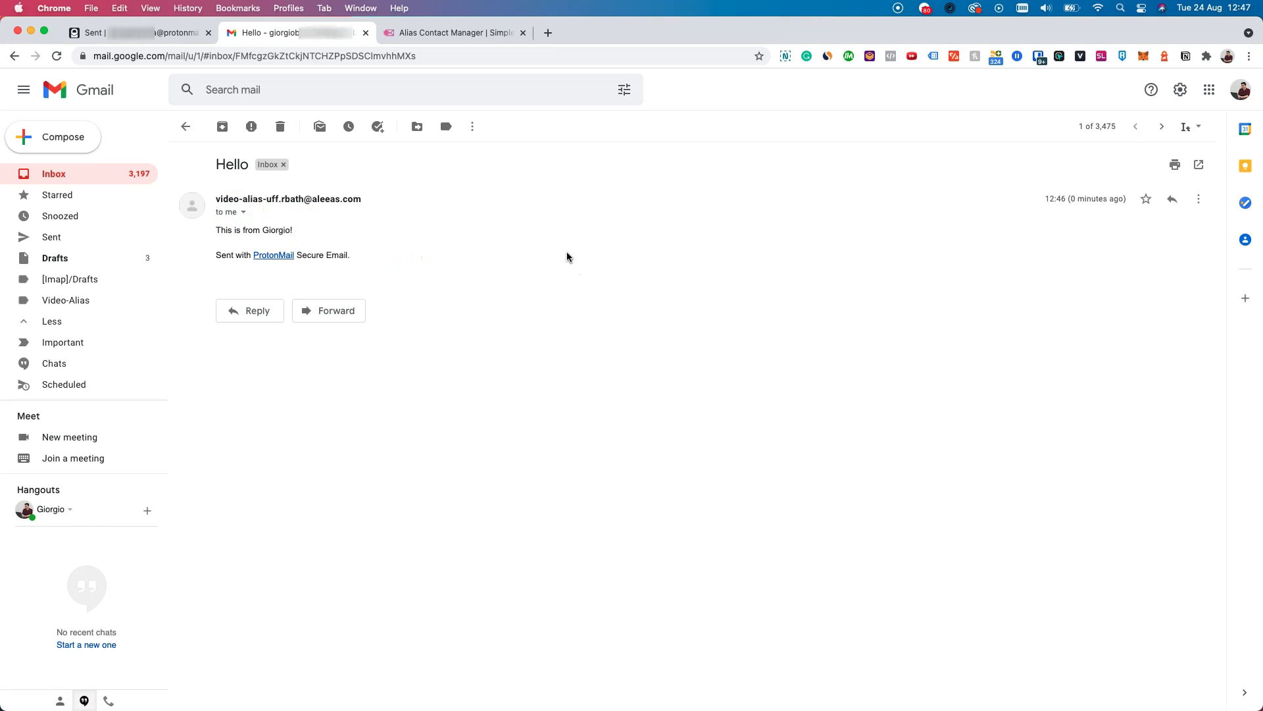